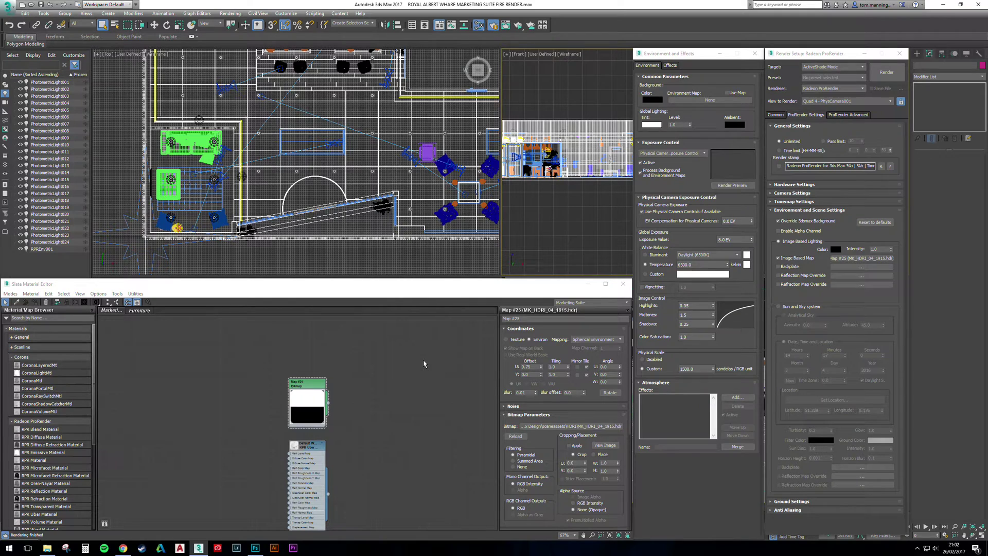
Check the Kennett Digital Store HDRI page in Chrome, then minimise the browser.
{"action": "left_click", "coordinate": [123, 550]}
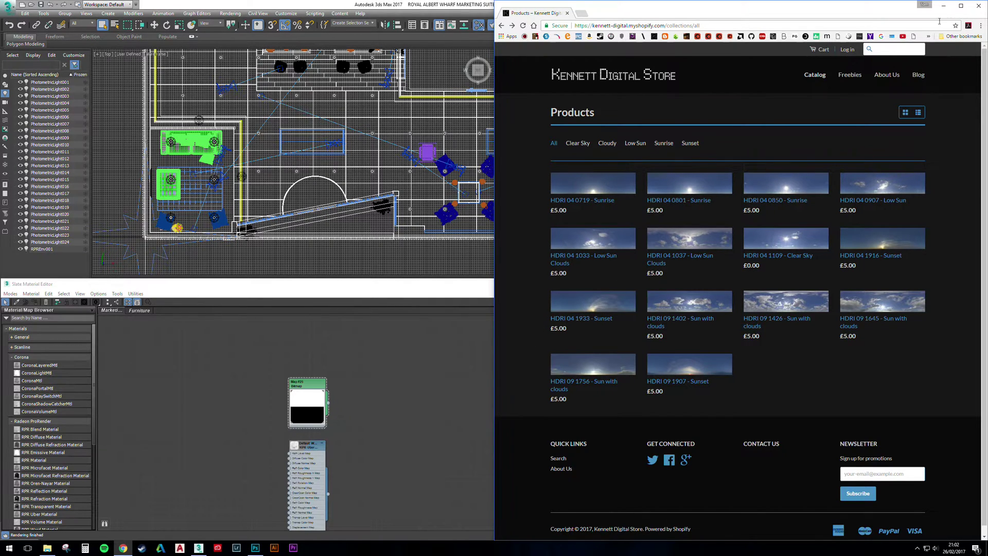
{"action": "left_click", "coordinate": [944, 6]}
Preview a lower exposure on MK_HDRI_04_1915.hdr in Photoshop, cancel it, and close Photoshop.
{"action": "left_click", "coordinate": [256, 547]}
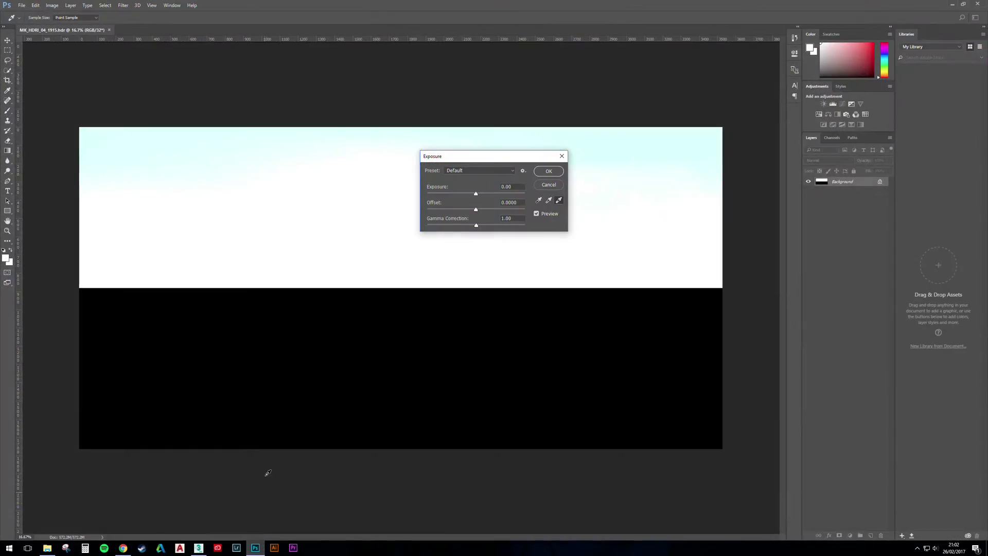
{"action": "mouse_move", "coordinate": [471, 194]}
{"action": "left_mouse_down"}
{"action": "mouse_move", "coordinate": [438, 202]}
{"action": "mouse_move", "coordinate": [478, 208]}
{"action": "left_mouse_up"}
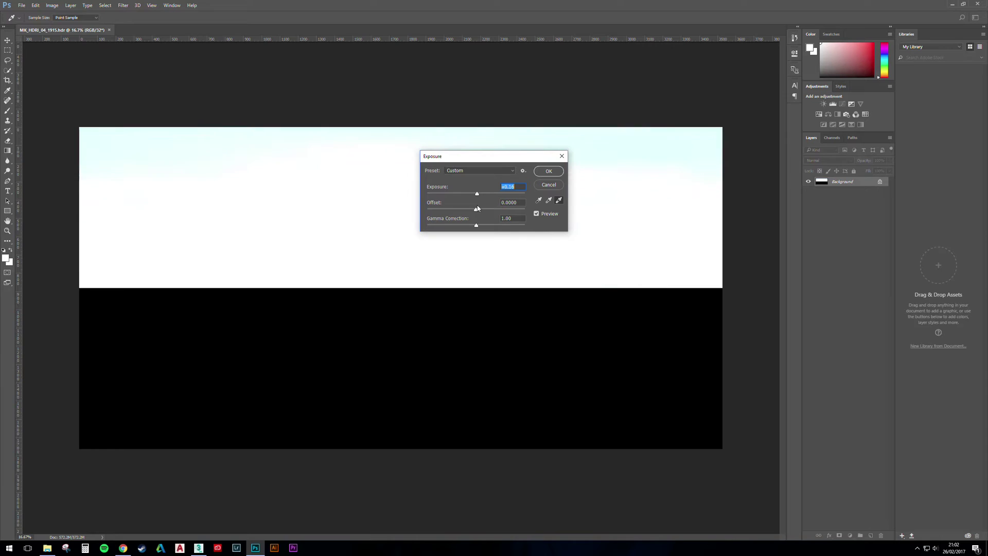
{"action": "left_click", "coordinate": [561, 185]}
{"action": "left_click", "coordinate": [978, 5]}
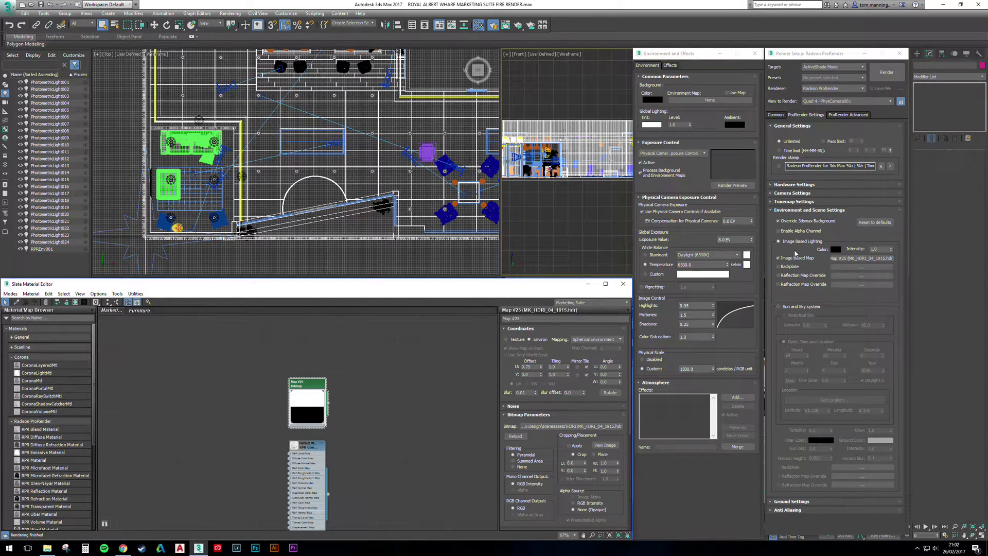
Check the GPU hardware settings and HDRI bitmap file, then start a ProRender ActiveShade render.
{"action": "left_click", "coordinate": [805, 185]}
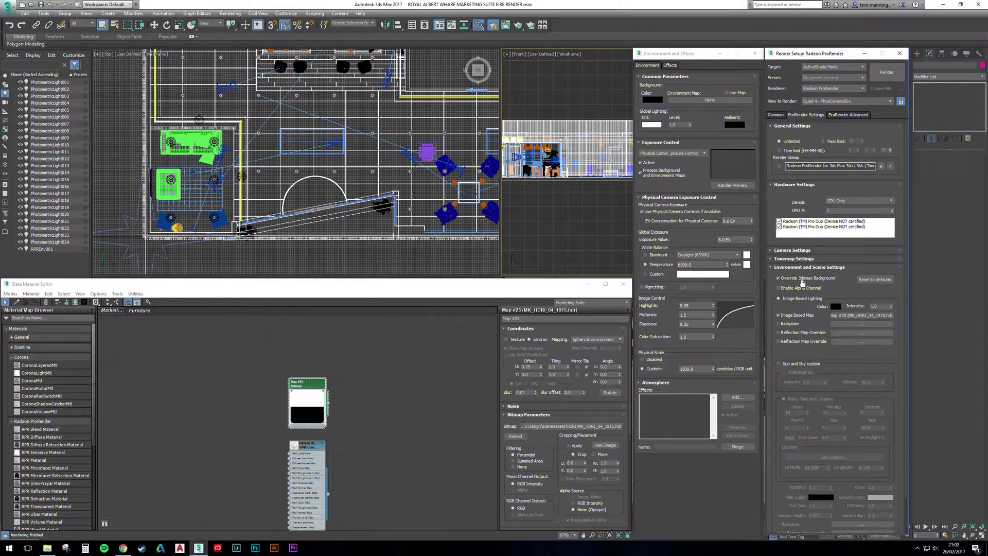
{"action": "left_click", "coordinate": [803, 185]}
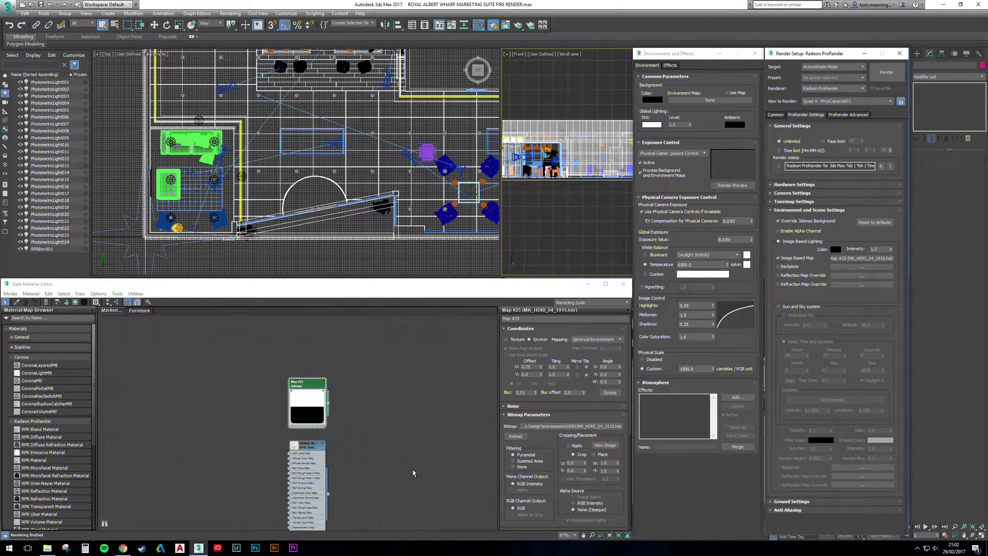
{"action": "left_click", "coordinate": [571, 426]}
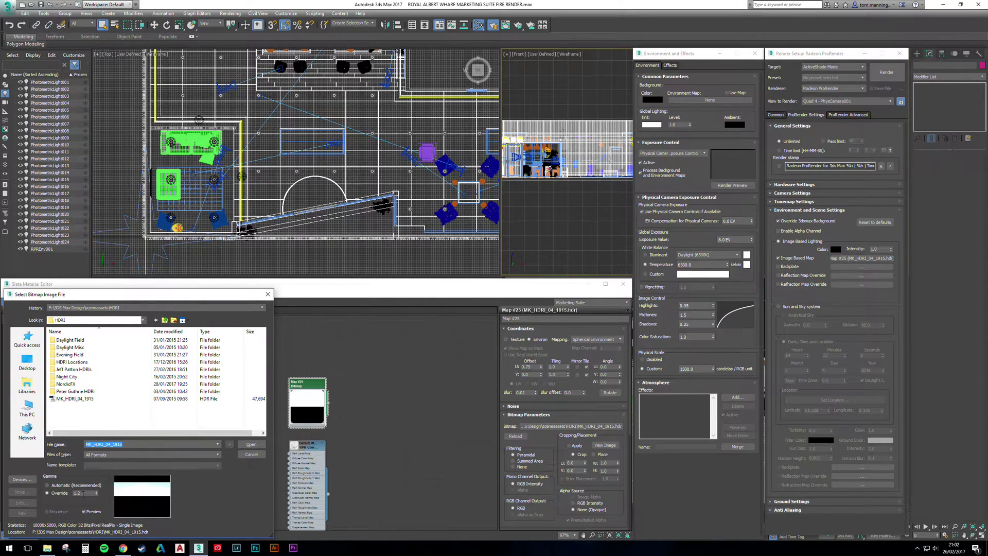
{"action": "left_click", "coordinate": [251, 455]}
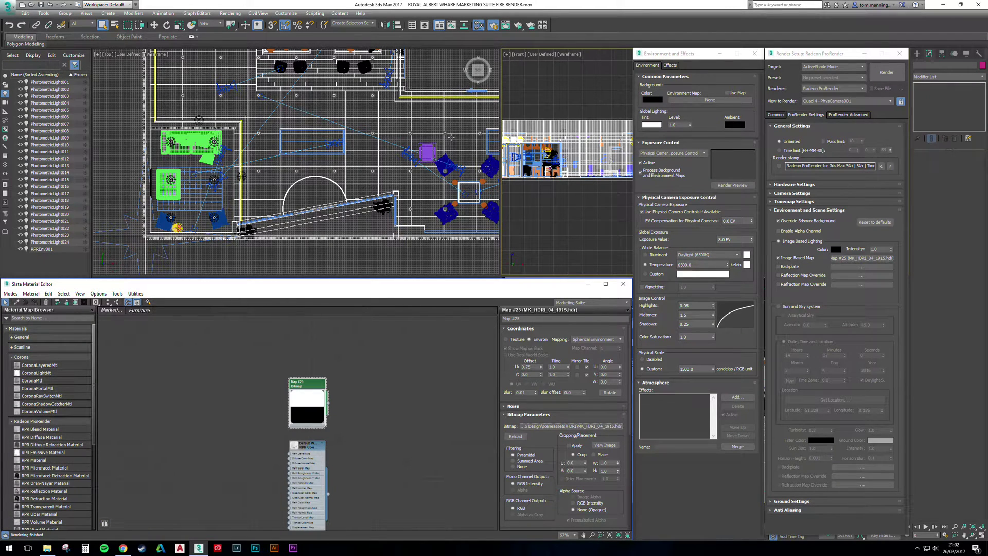
{"action": "left_click", "coordinate": [519, 25]}
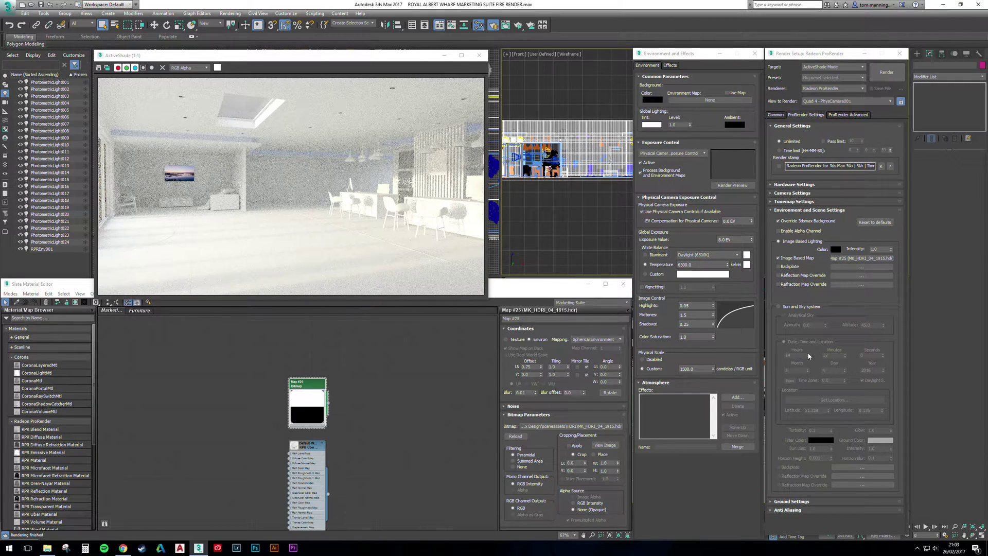
Set the Image Based Lighting intensity to 0.3.
{"action": "double_click", "coordinate": [875, 249]}
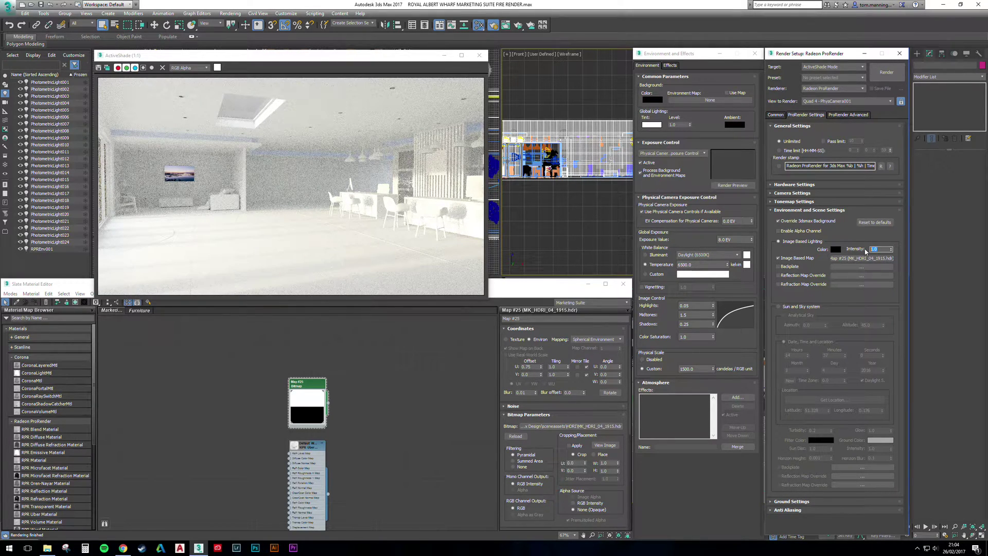
{"action": "type", "text": "0.3"}
{"action": "key", "text": "Return"}
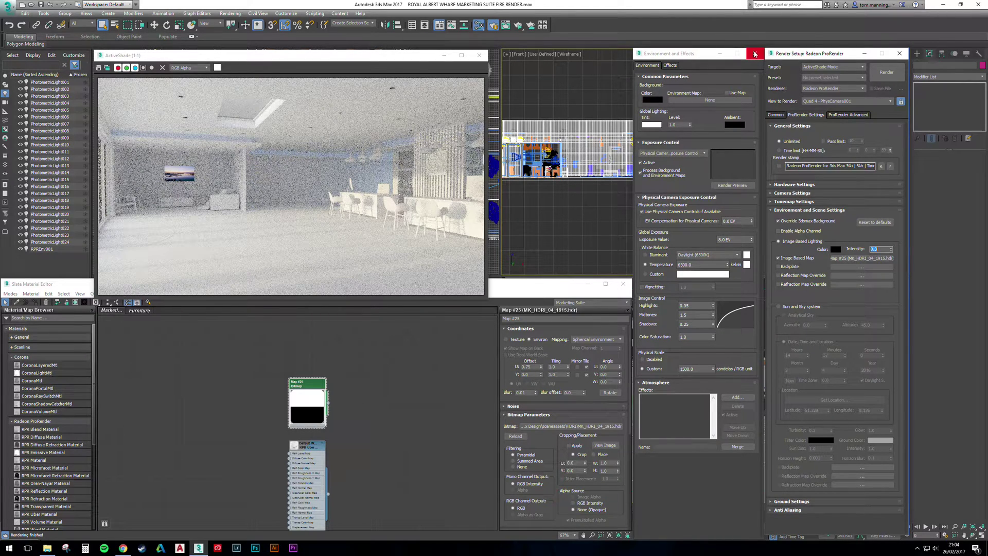
Close the Environment and Effects window and the Slate Material Editor.
{"action": "left_click", "coordinate": [755, 54]}
{"action": "left_click", "coordinate": [624, 284]}
{"action": "left_click", "coordinate": [624, 284]}
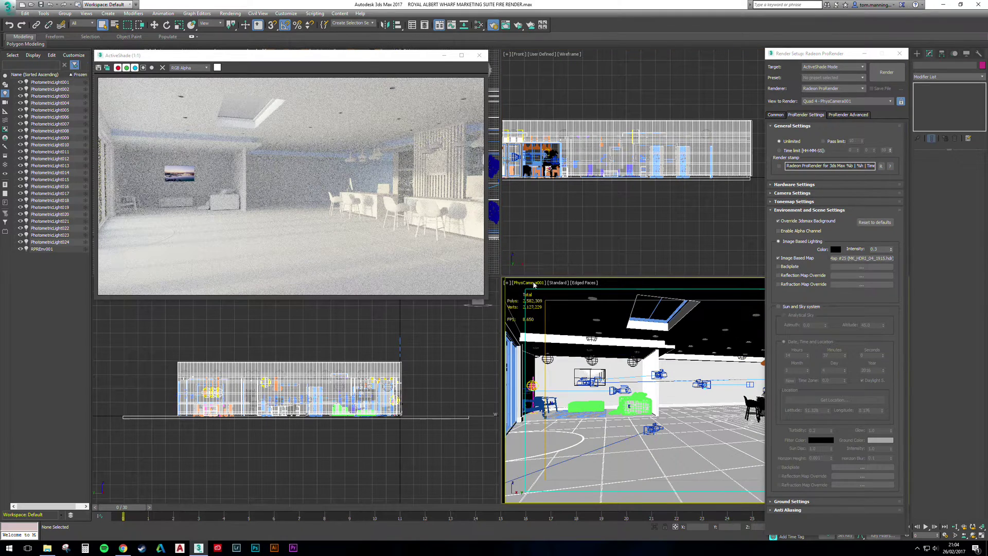
Switch the camera viewport to PhysCamera011 via Cameras > More...
{"action": "left_click", "coordinate": [534, 283]}
{"action": "mouse_move", "coordinate": [566, 290]}
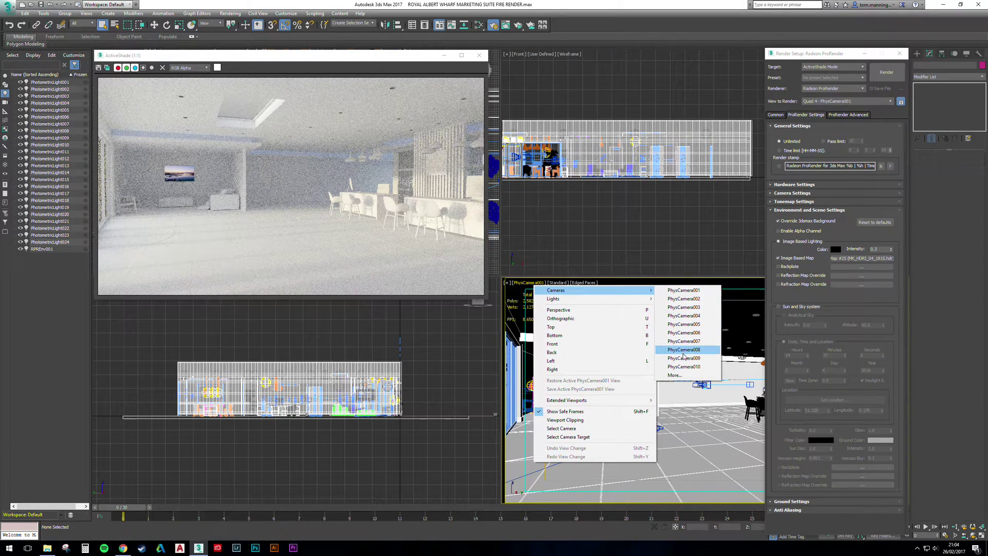
{"action": "left_click", "coordinate": [675, 375]}
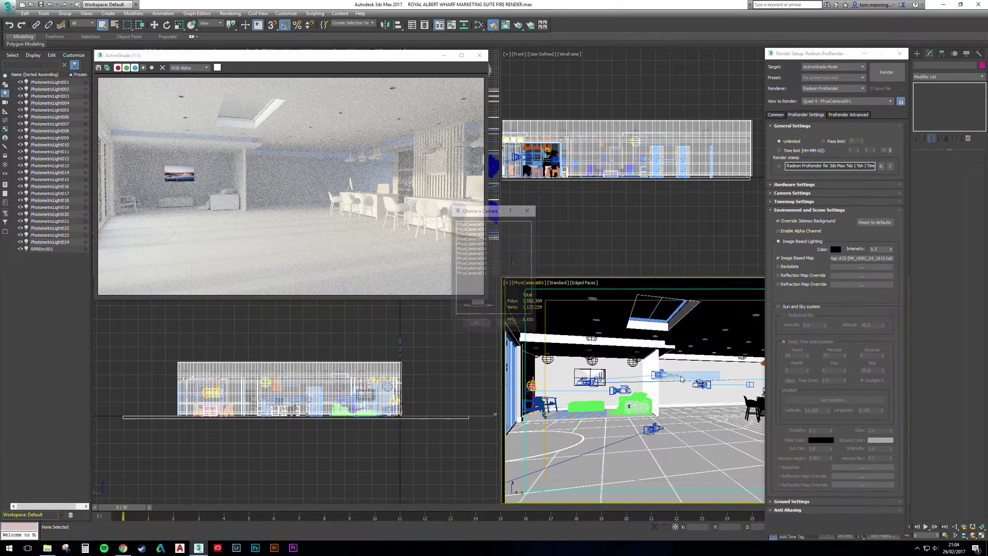
{"action": "double_click", "coordinate": [482, 275]}
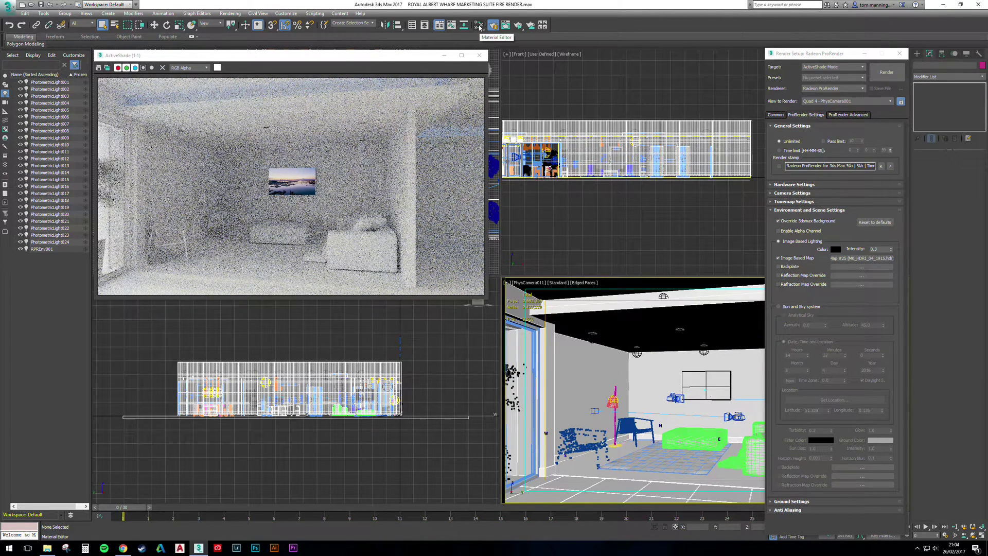
{"action": "left_click", "coordinate": [479, 27]}
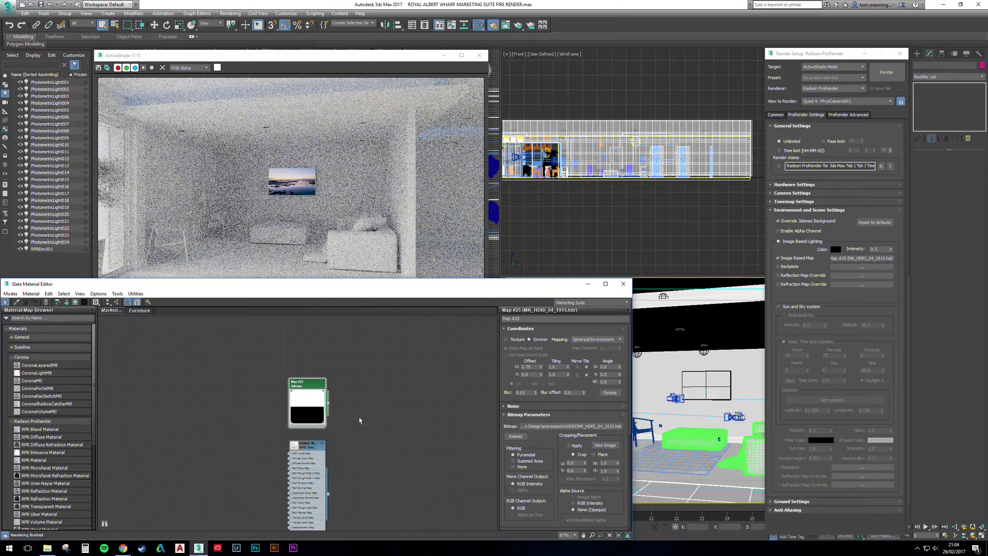
Set the HDRI map's Coordinates Offset U to 0.875 and view the updated ActiveShade render.
{"action": "double_click", "coordinate": [528, 367]}
{"action": "type", "text": "0.8"}
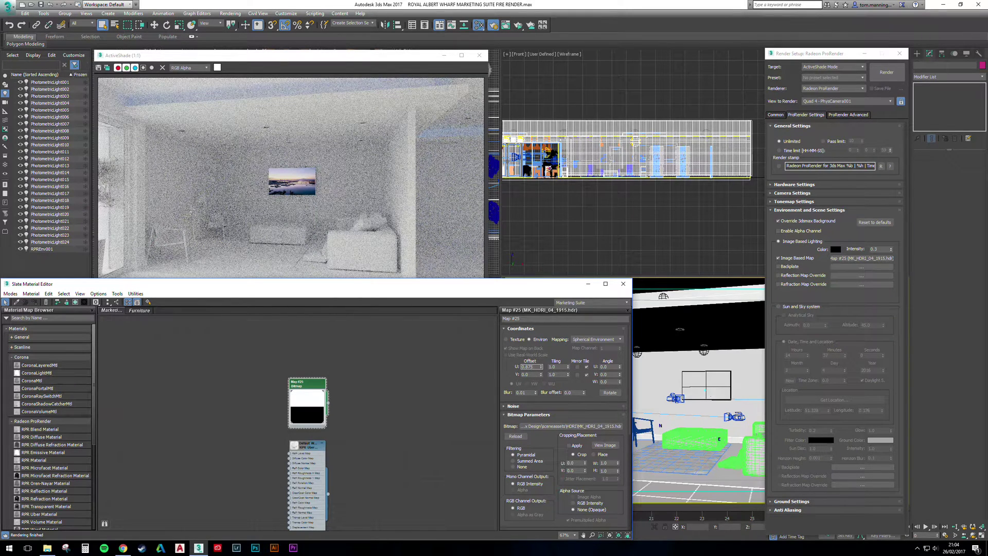
{"action": "type", "text": "75"}
{"action": "key", "text": "Return"}
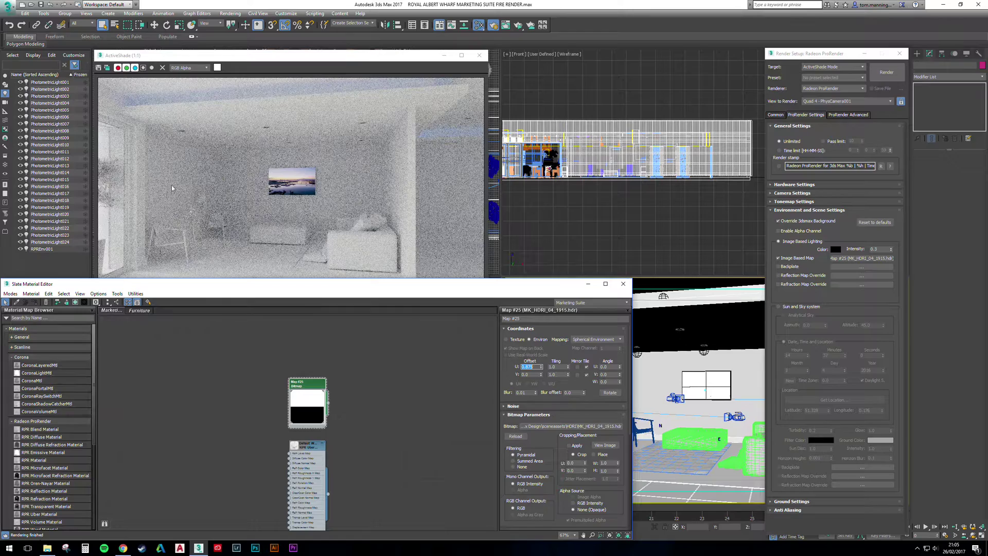
{"action": "left_click", "coordinate": [296, 59]}
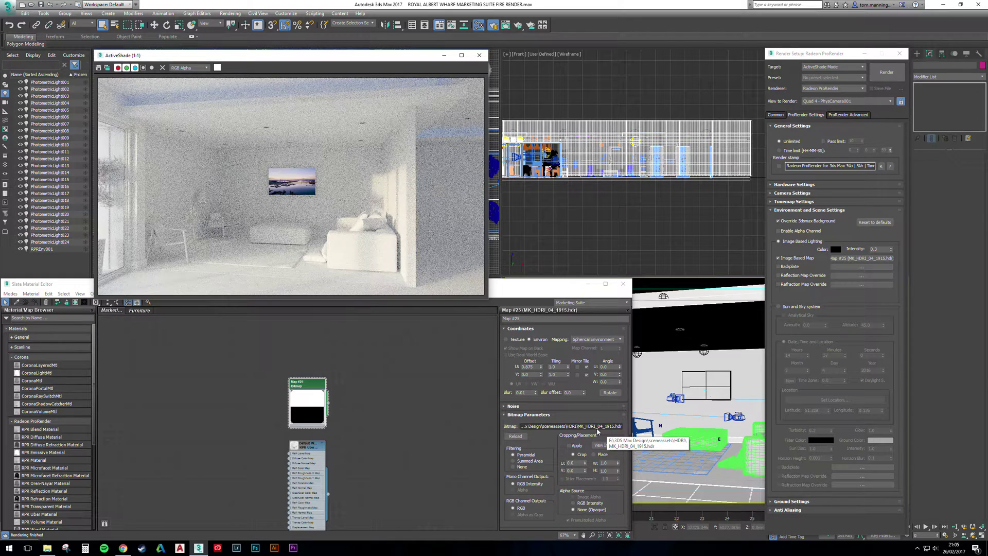
Close the material editor, select ceiling light PhotometricLight015, and toggle it off and on.
{"action": "left_click", "coordinate": [623, 283]}
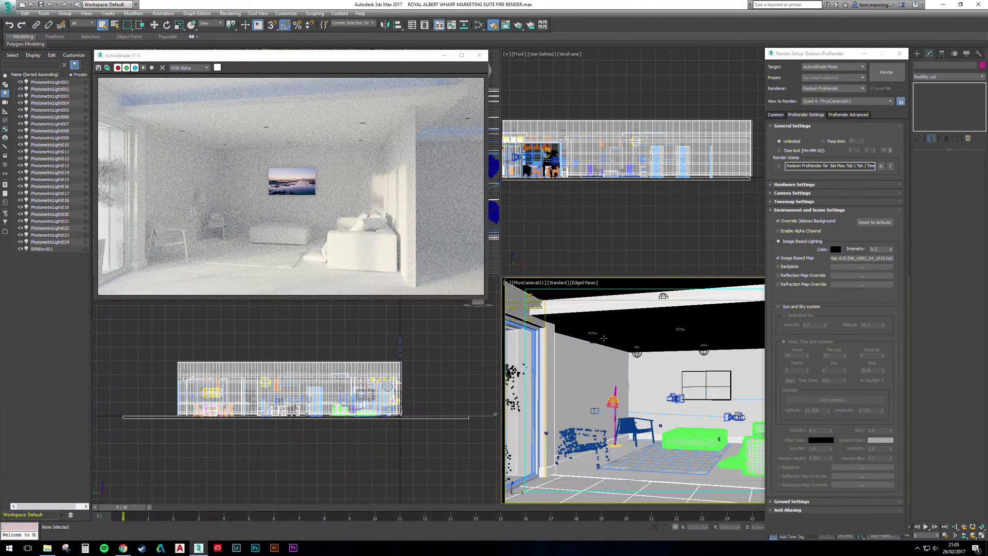
{"action": "left_click", "coordinate": [593, 337]}
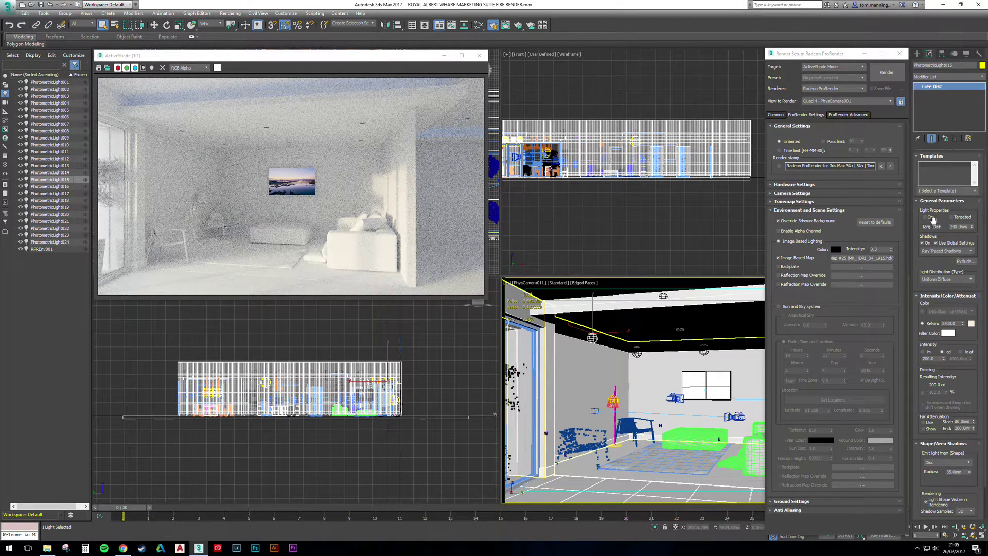
{"action": "left_click", "coordinate": [932, 218]}
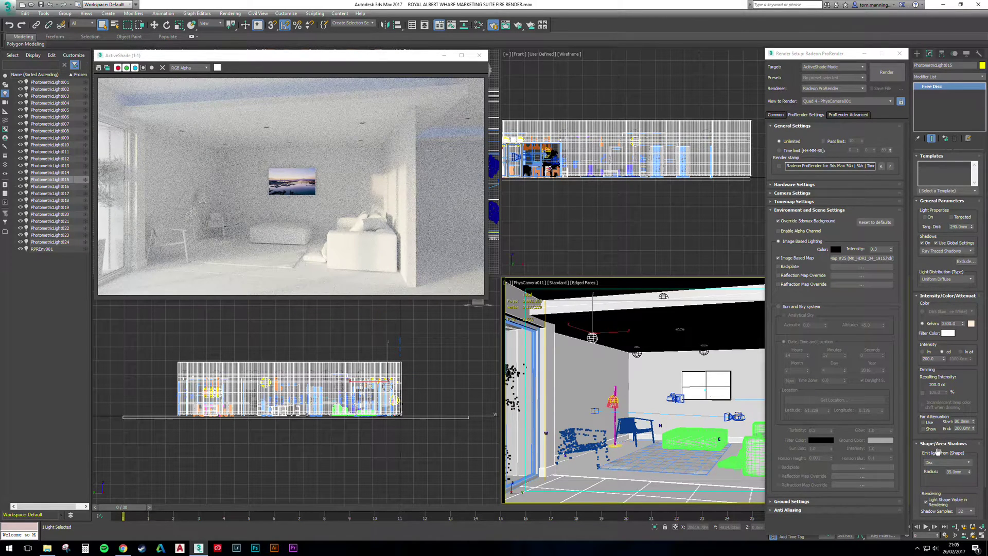
{"action": "left_click", "coordinate": [930, 218]}
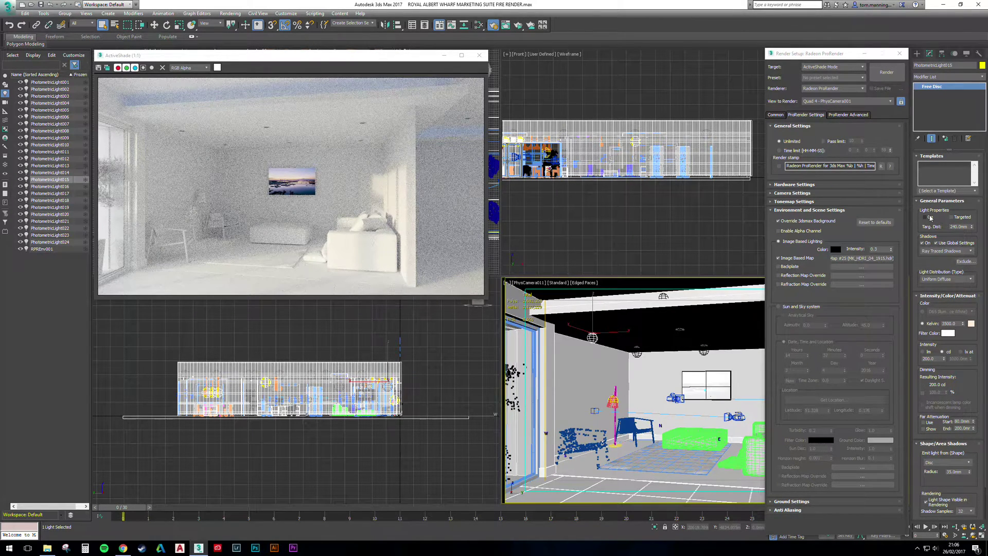